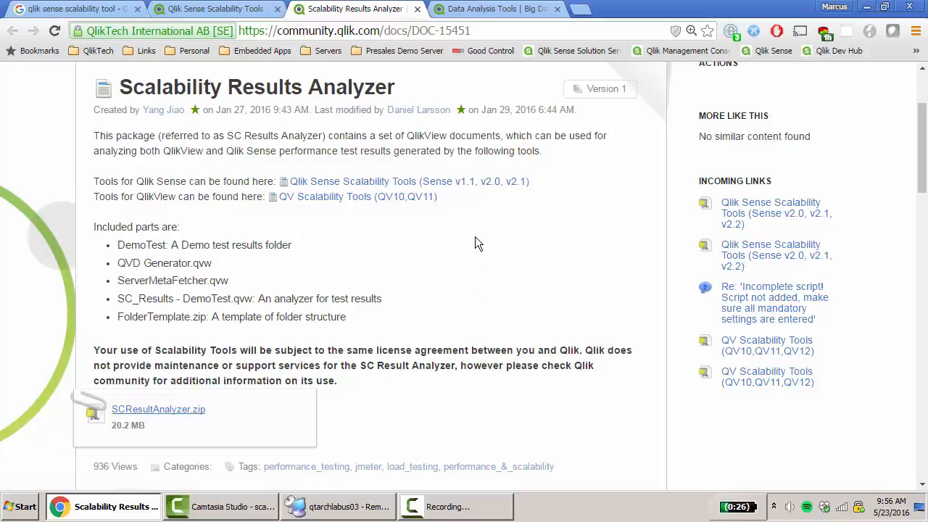
# View the QlikView Personal Edition download page, and switch to Remote Desktop Connection Manager to review the downloaded files on qtarchlabus03
pyautogui.click(503, 13)
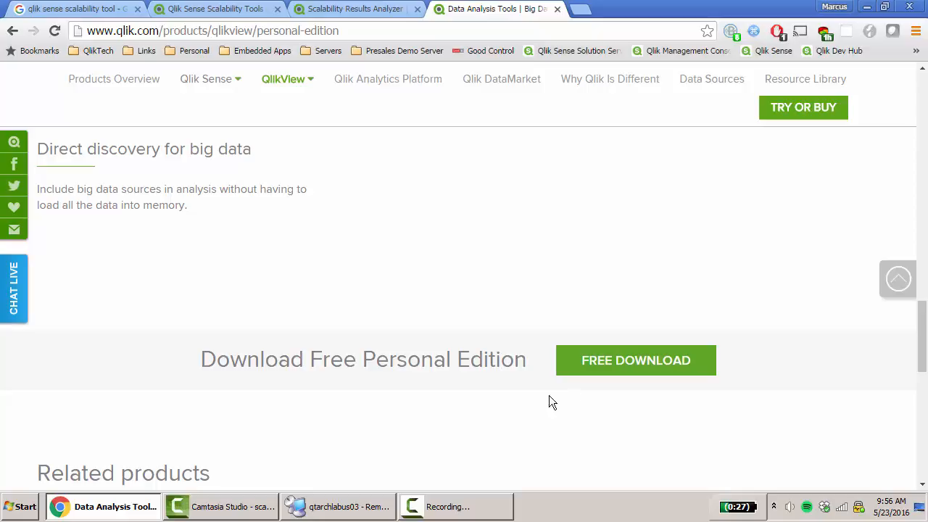
pyautogui.click(347, 506)
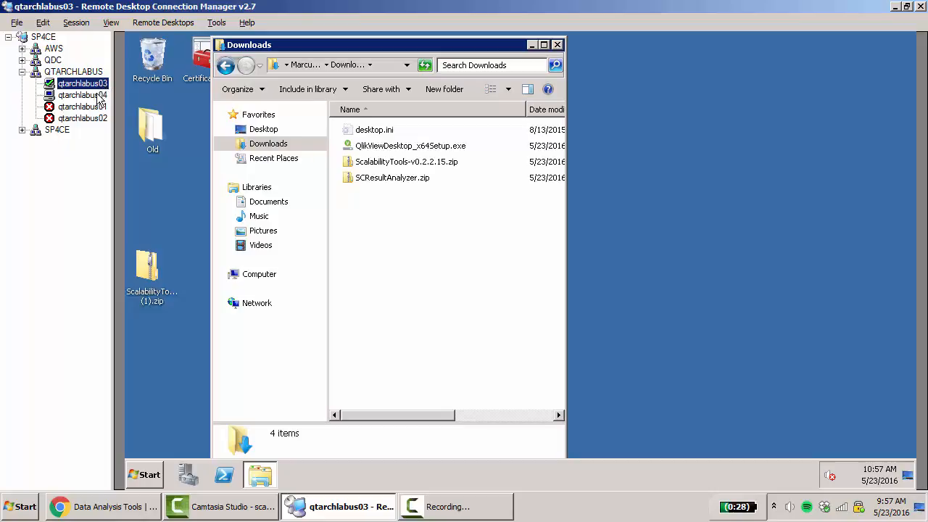
pyautogui.click(495, 250)
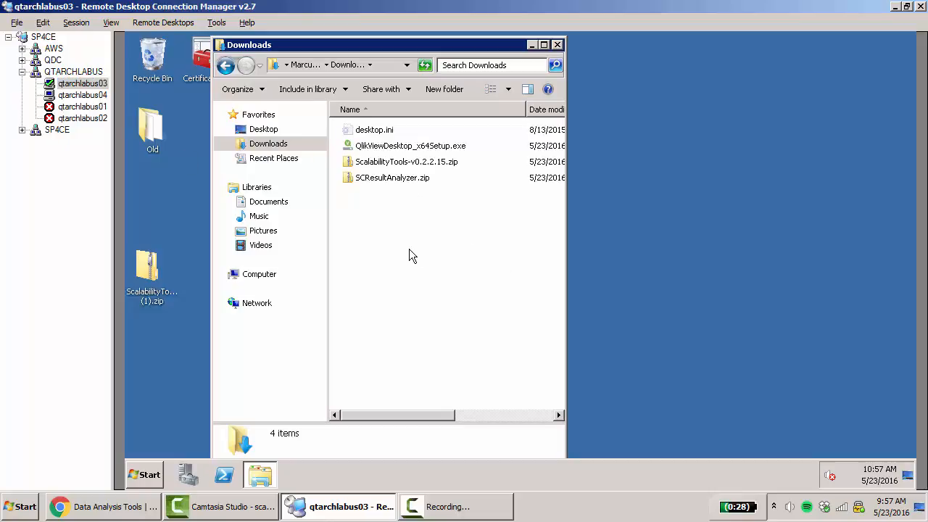
pyautogui.click(416, 151)
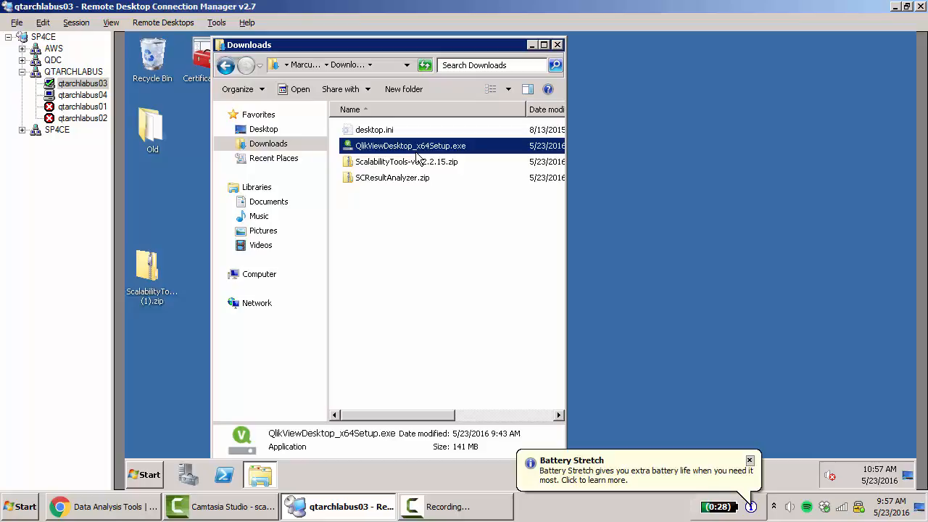
pyautogui.click(428, 193)
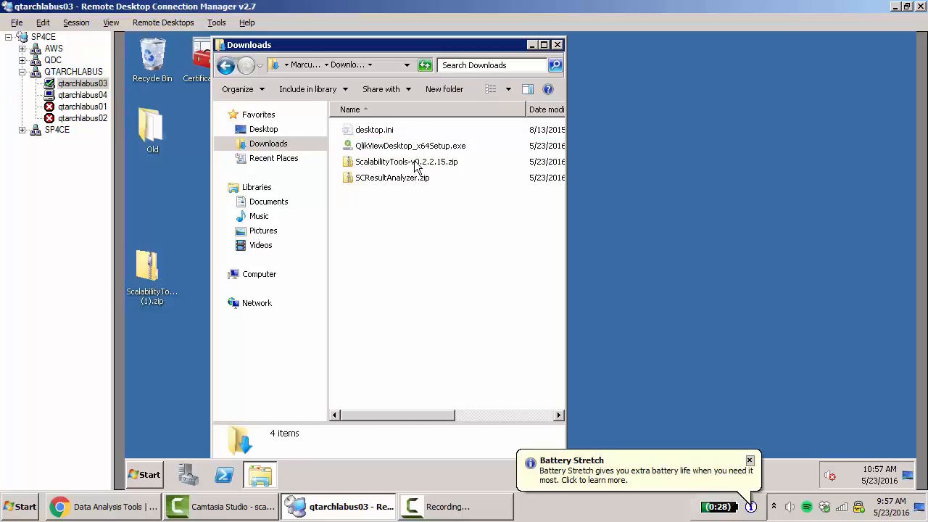
# Unblock ScalabilityTools-v0.2.2.15.zip in its file properties and apply the change
pyautogui.rightClick(416, 166)
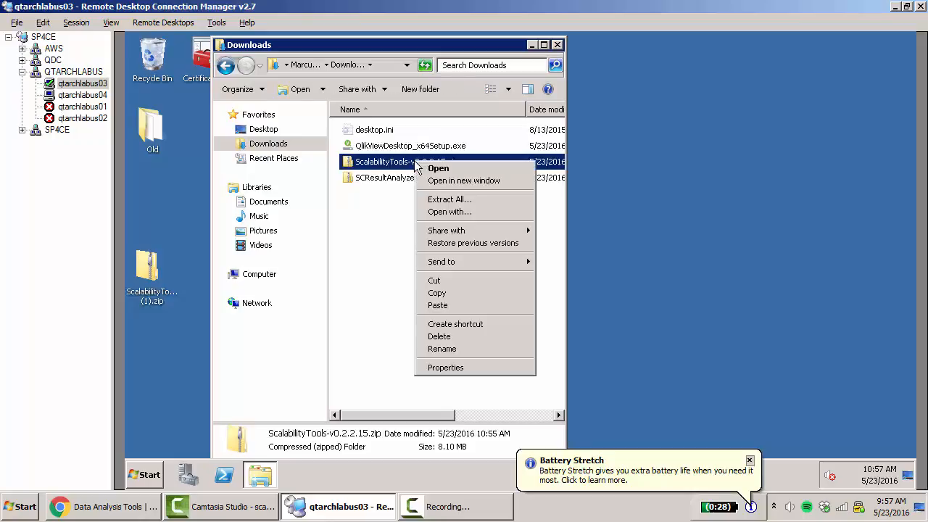
pyautogui.click(462, 367)
pyautogui.click(749, 461)
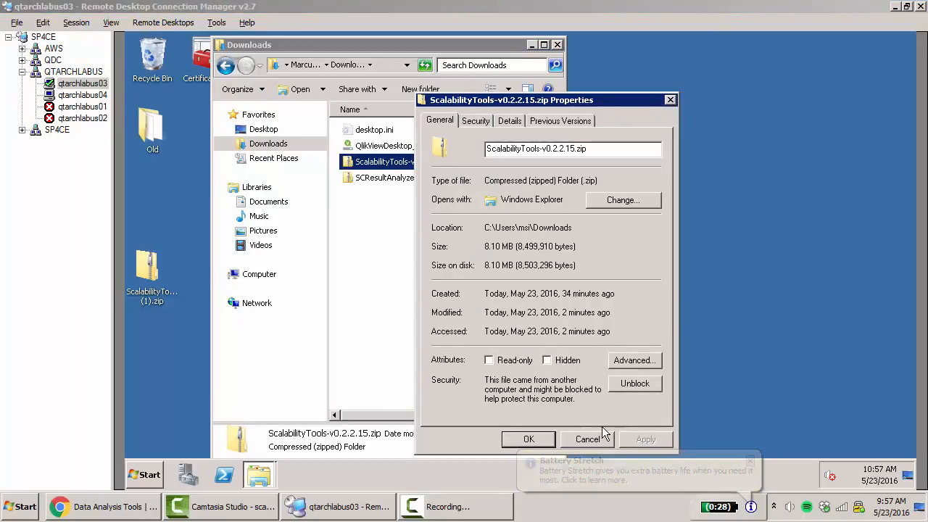
pyautogui.click(633, 387)
pyautogui.click(529, 444)
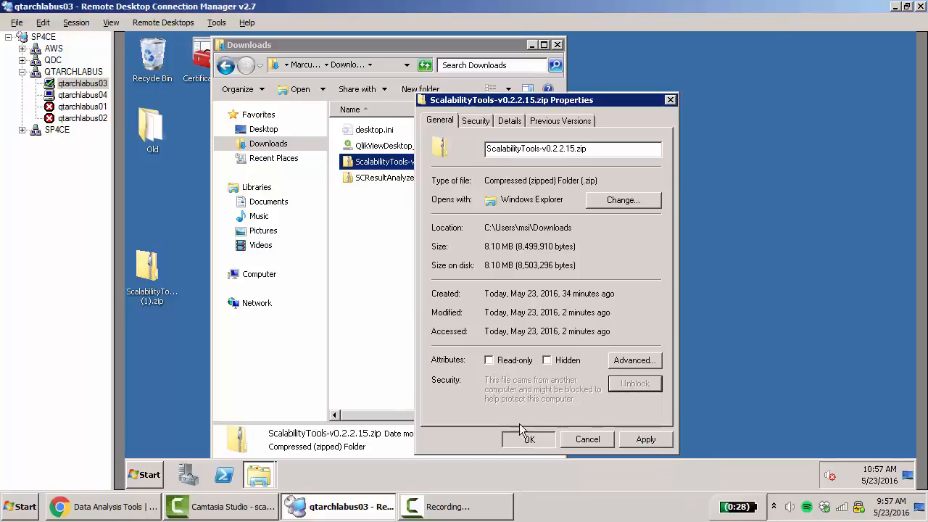
# Extract ScalabilityTools-v0.2.2.15.zip to the Desktop and close the window showing the extracted files
pyautogui.click(417, 170)
pyautogui.rightClick(417, 171)
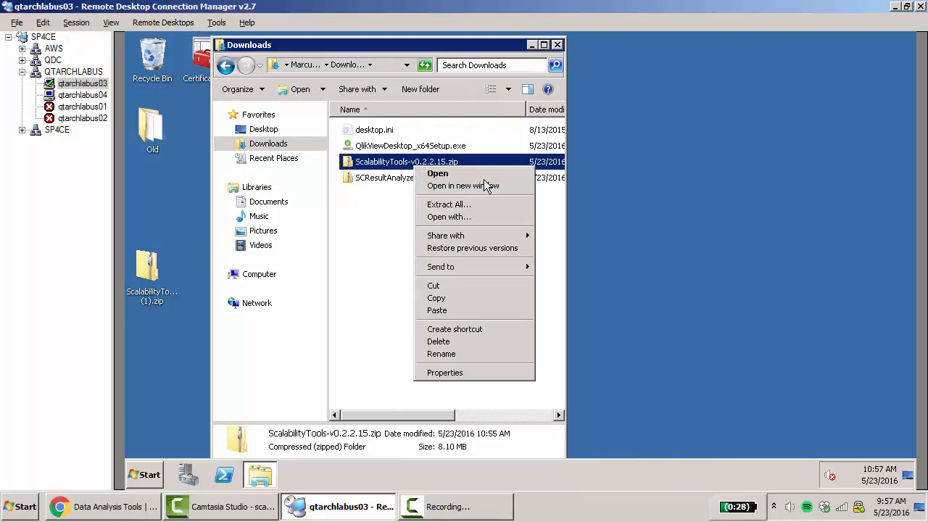
pyautogui.click(471, 203)
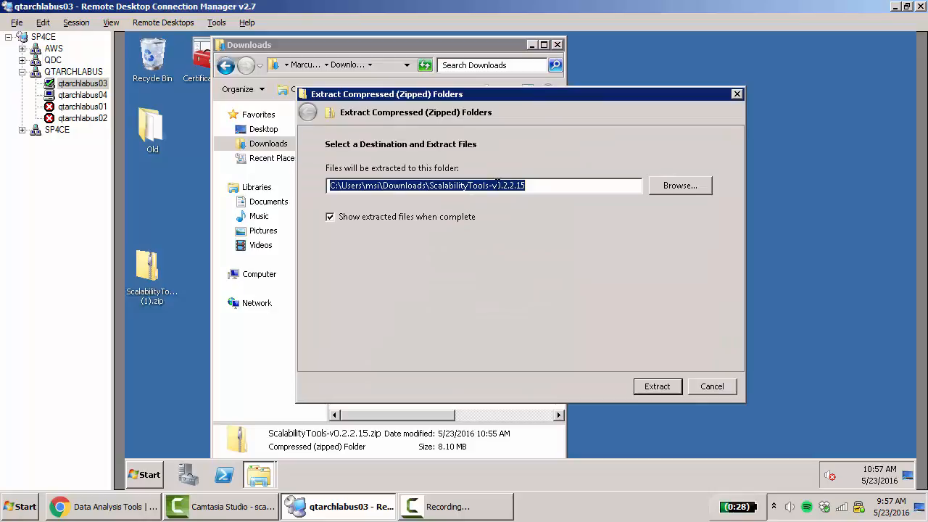
pyautogui.click(685, 186)
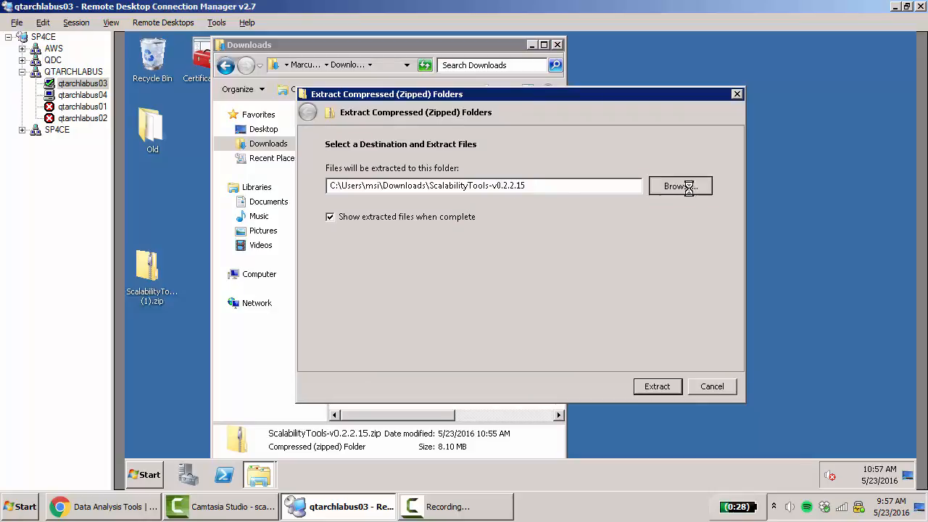
pyautogui.click(535, 340)
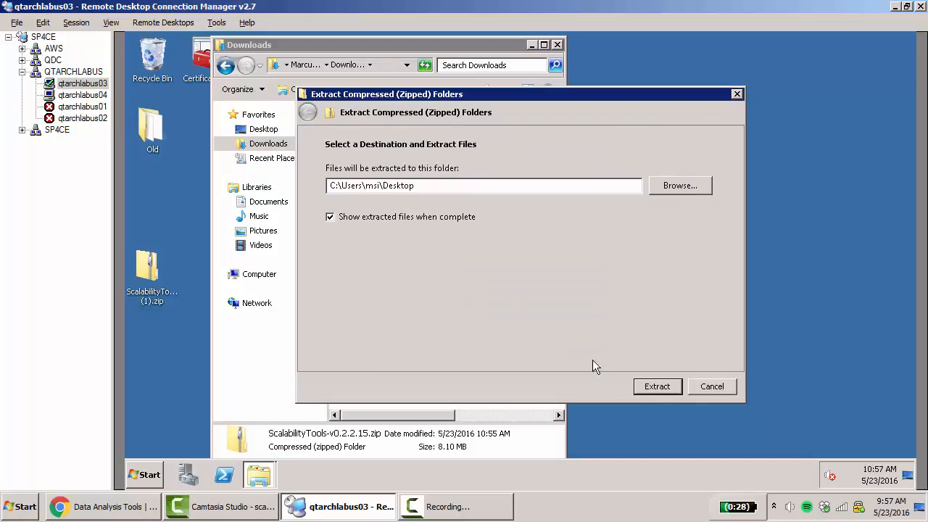
pyautogui.click(654, 388)
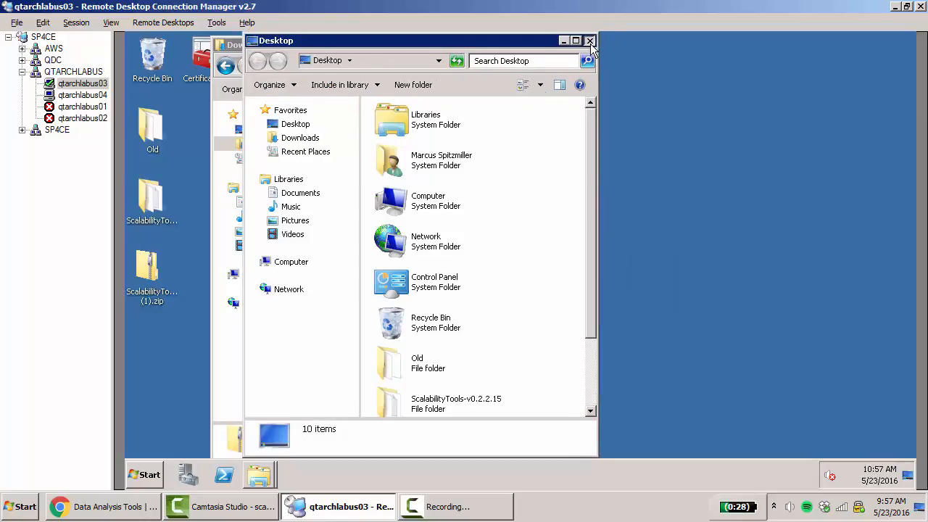
pyautogui.click(589, 40)
# Copy the Analyzer folder and user guide PDF from SCResultAnalyzer.zip into the extracted ScalabilityTools folder on the desktop
pyautogui.click(405, 181)
pyautogui.doubleClick(404, 181)
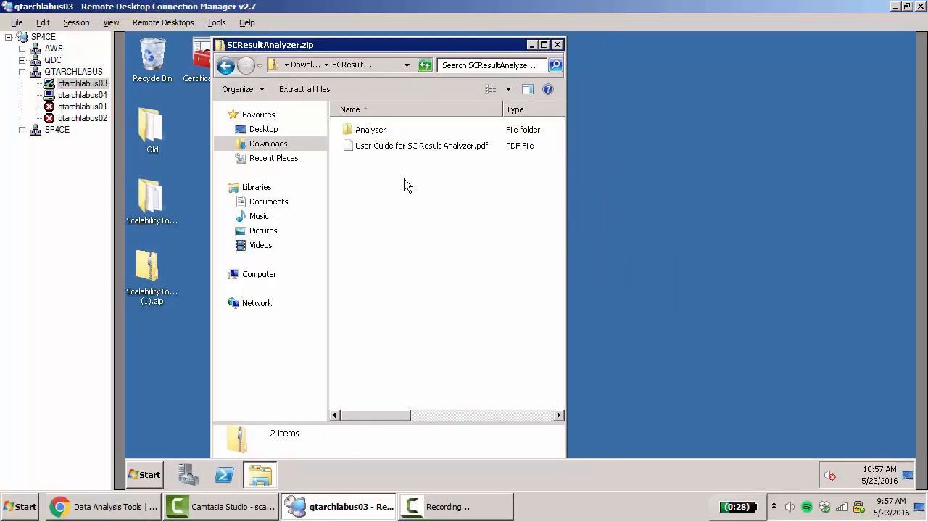
pyautogui.hotkey('ctrl', 'a')
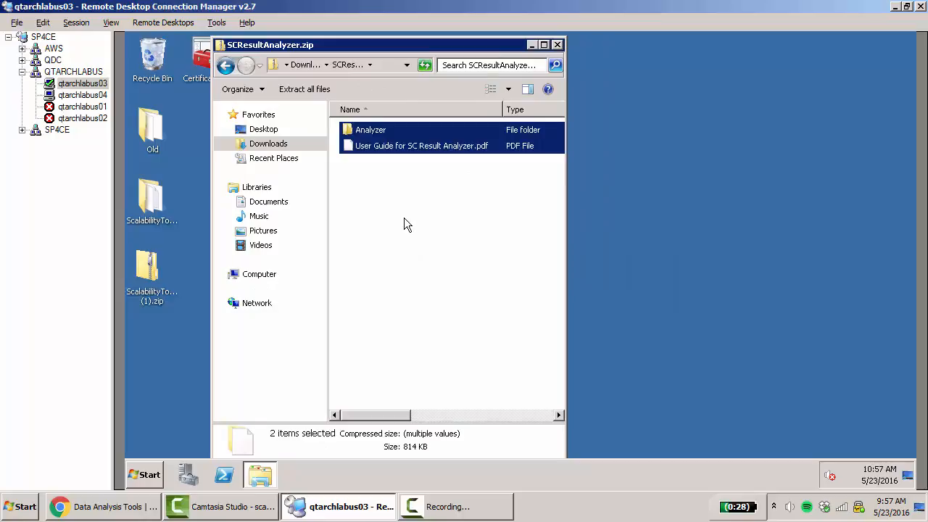
pyautogui.doubleClick(160, 203)
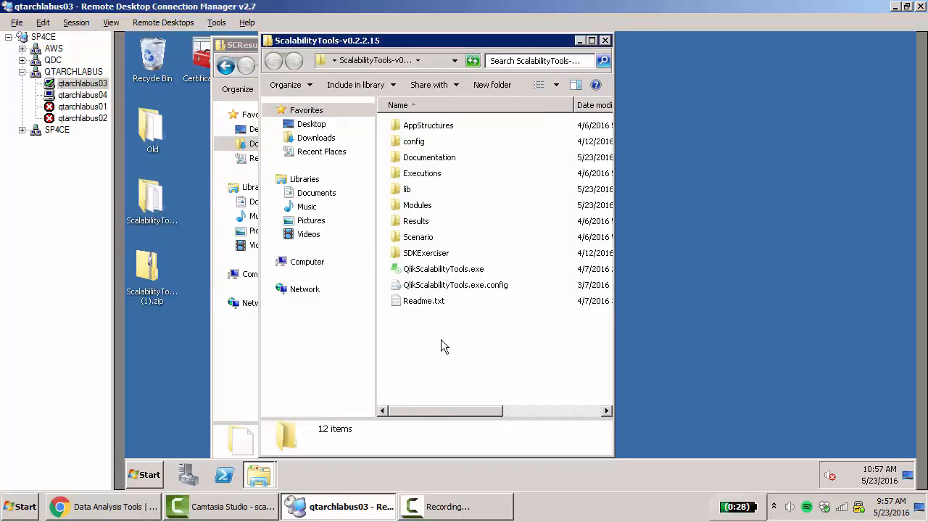
pyautogui.rightClick(441, 339)
pyautogui.click(493, 241)
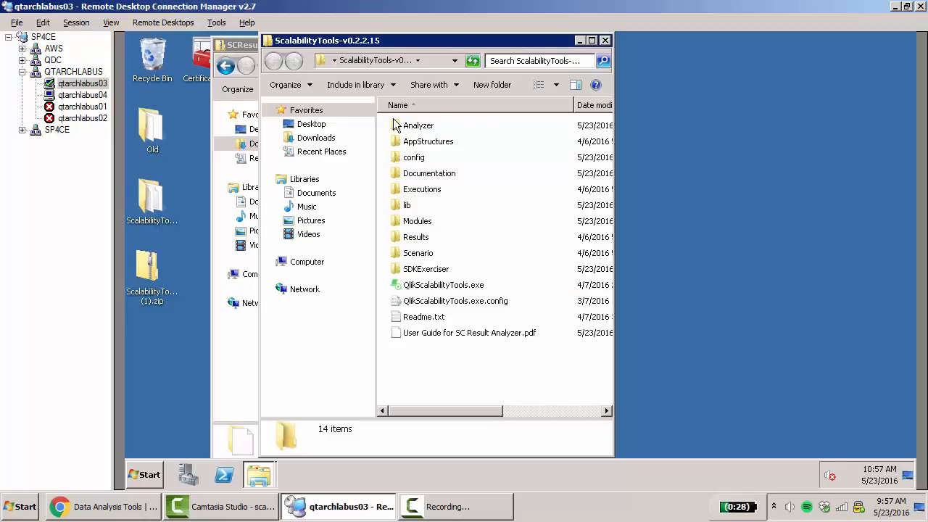
# Copy Qlik-1minute-NoWildcards.xml from the ScalabilityTools Documentation folder to the desktop of server qtarchlabus04
pyautogui.doubleClick(428, 174)
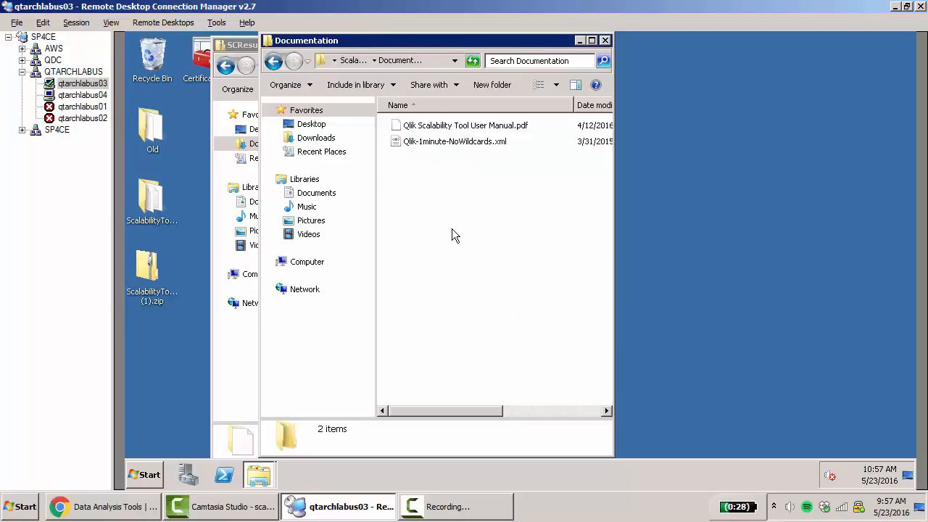
pyautogui.click(460, 149)
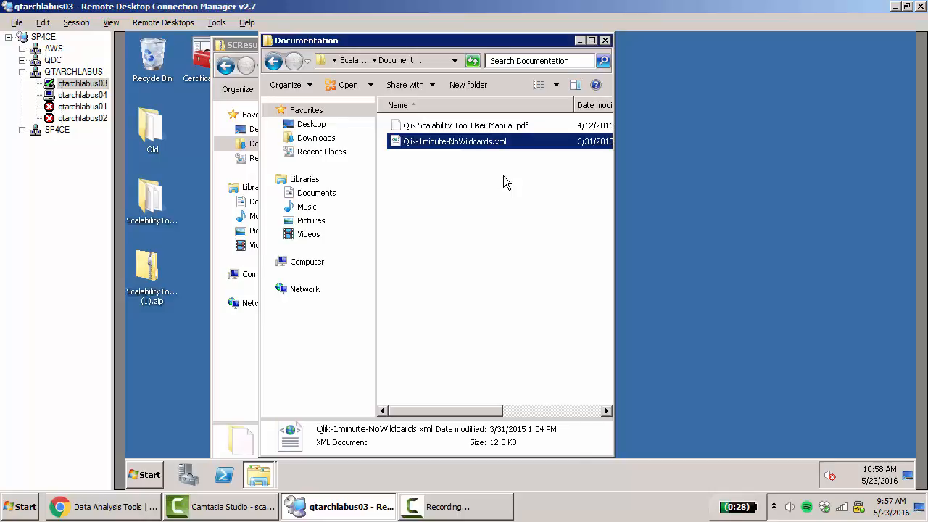
pyautogui.rightClick(492, 142)
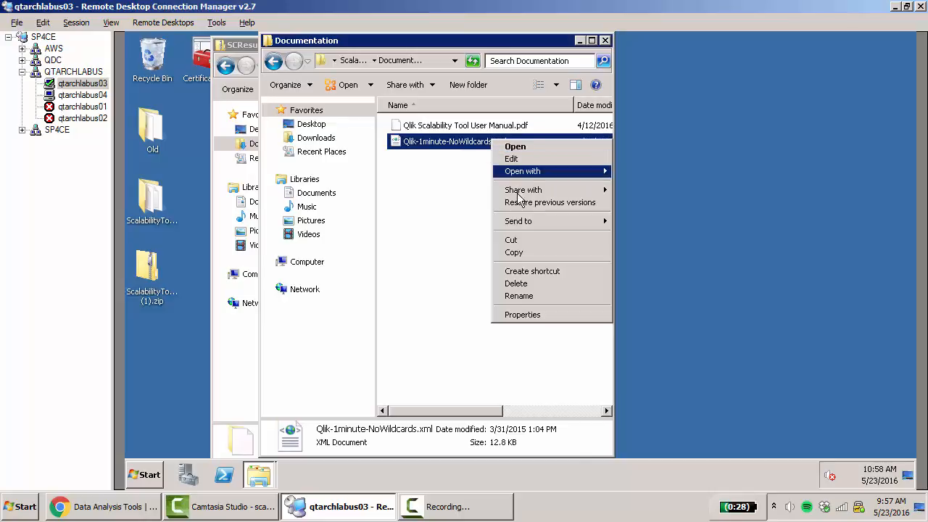
pyautogui.click(515, 253)
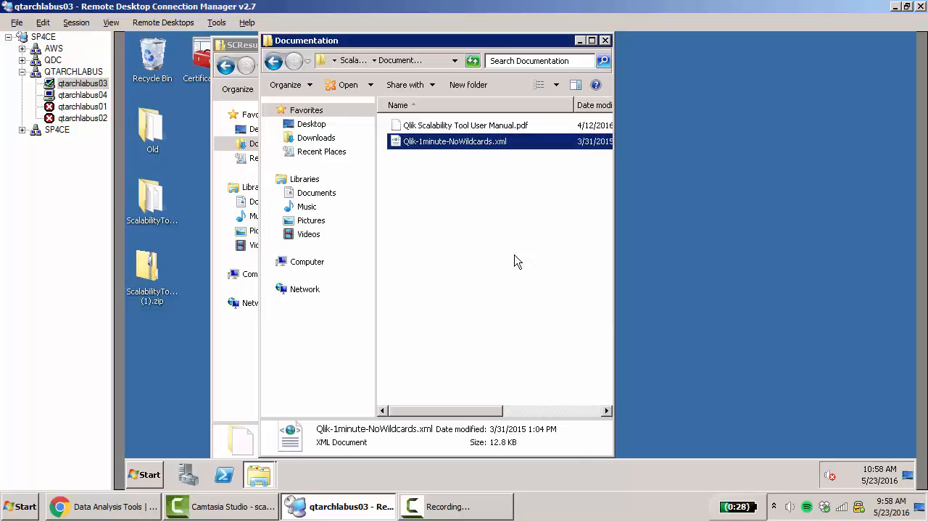
pyautogui.click(73, 95)
pyautogui.rightClick(293, 129)
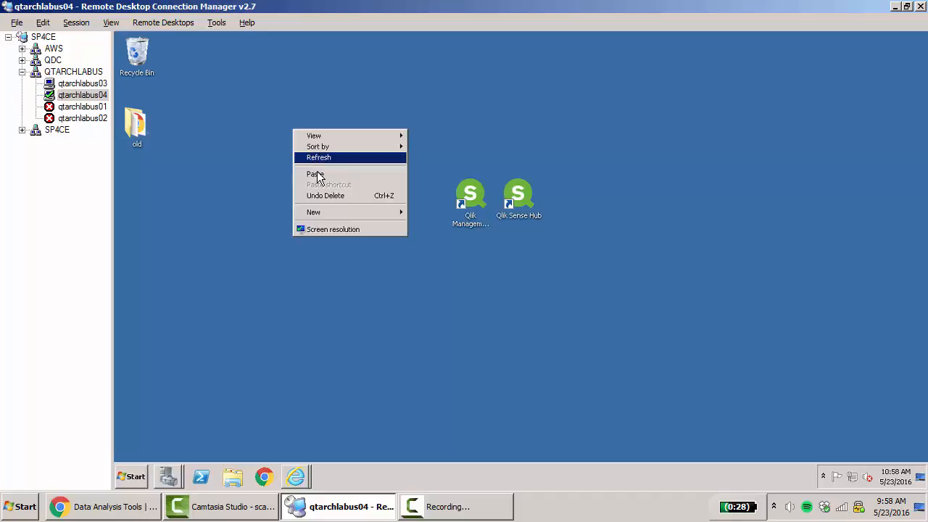
pyautogui.click(317, 177)
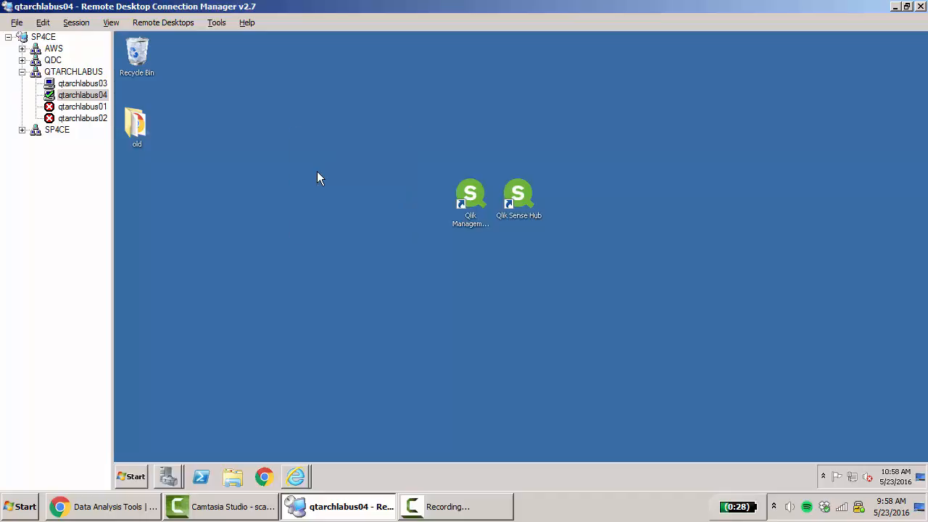
# In Server Manager, start a new user-defined data collector set named Qlik, created from a template
pyautogui.moveTo(164, 473)
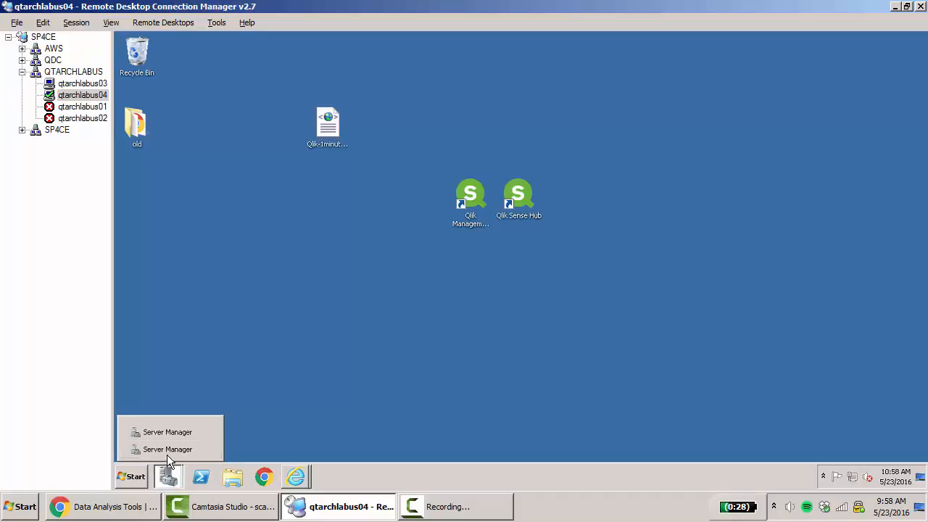
pyautogui.click(168, 452)
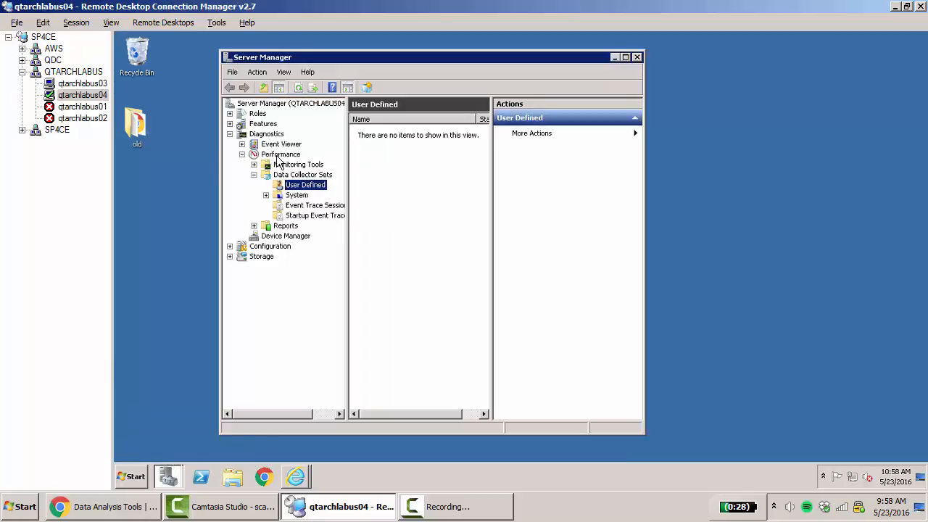
pyautogui.rightClick(413, 155)
pyautogui.moveTo(450, 161)
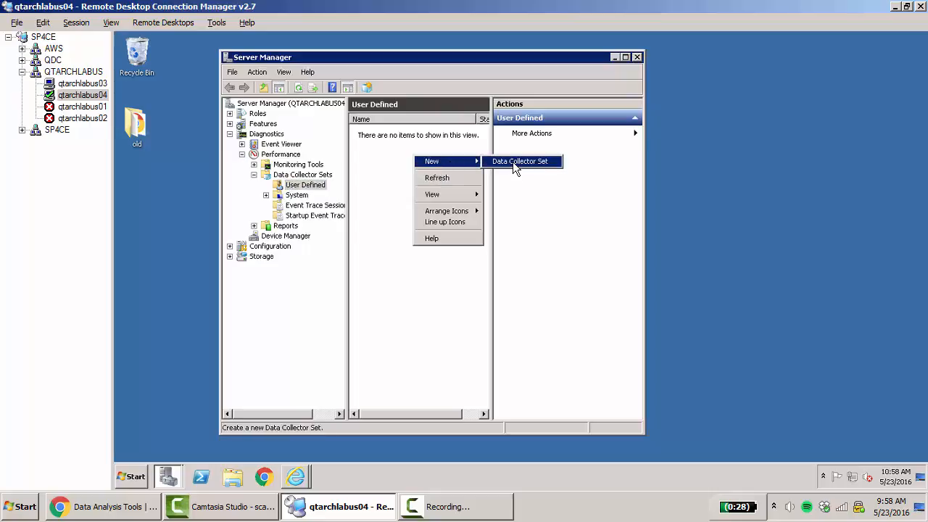
pyautogui.click(513, 161)
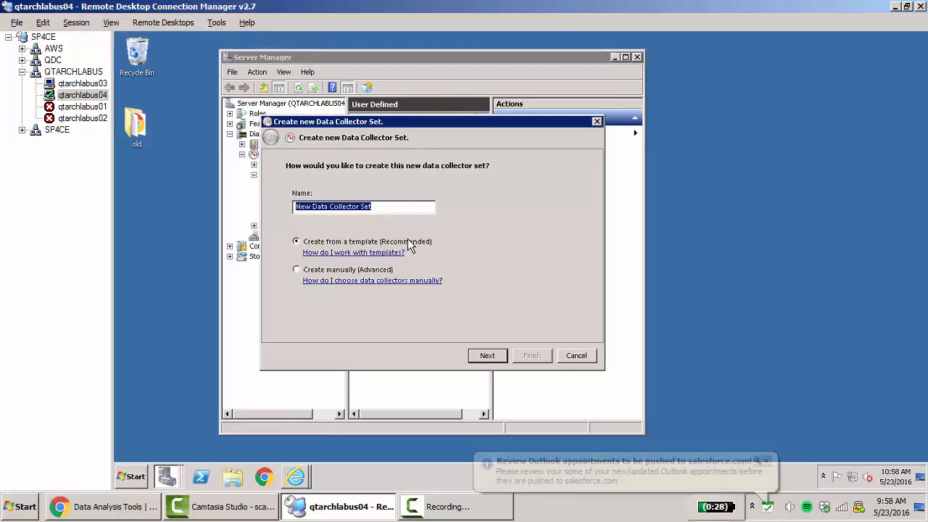
pyautogui.write('Qlik')
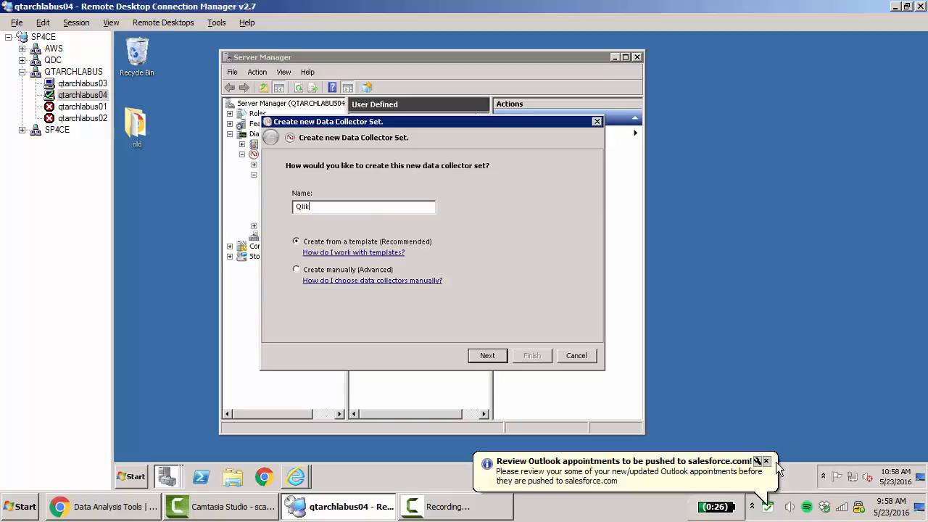
pyautogui.click(766, 462)
pyautogui.click(487, 357)
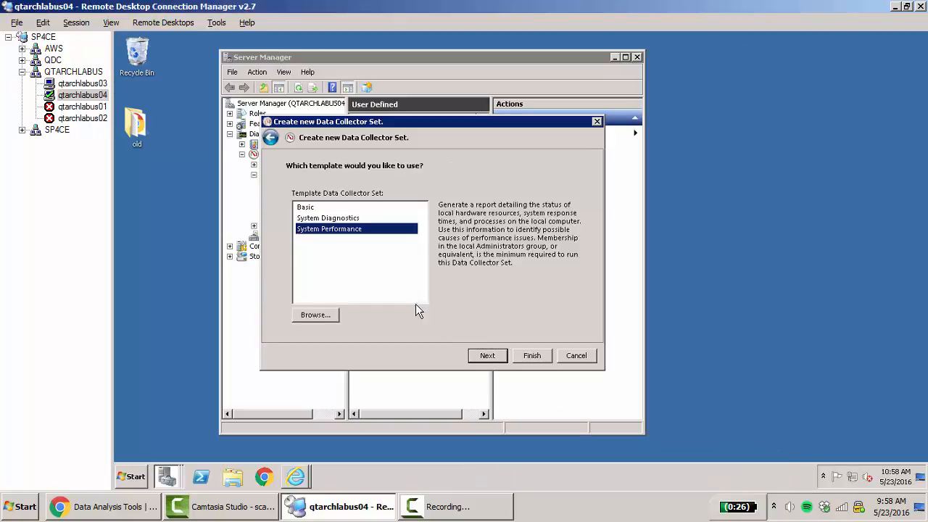
# Load Qlik-1minute-NoWildcards.xml from the Desktop as the template, finish the data collector set with Save and close, and select it
pyautogui.click(315, 315)
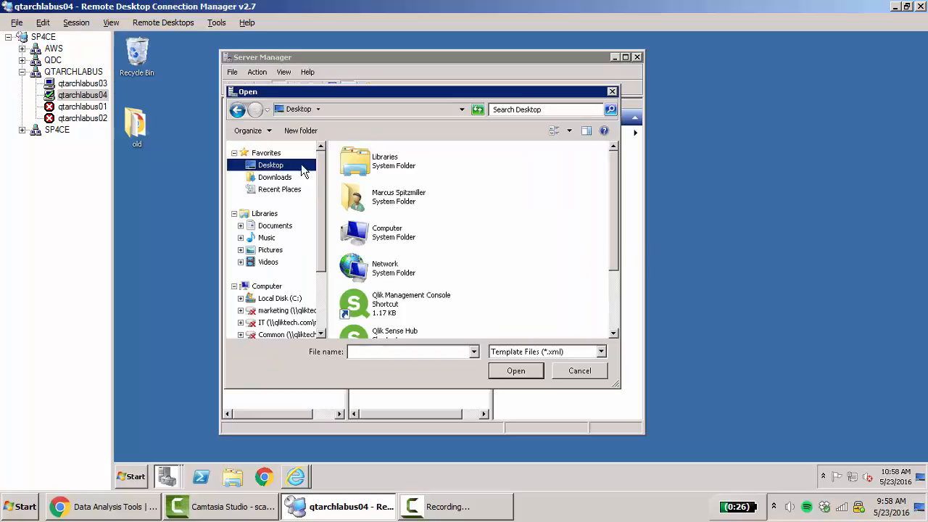
pyautogui.scroll(-3, 455, 317)
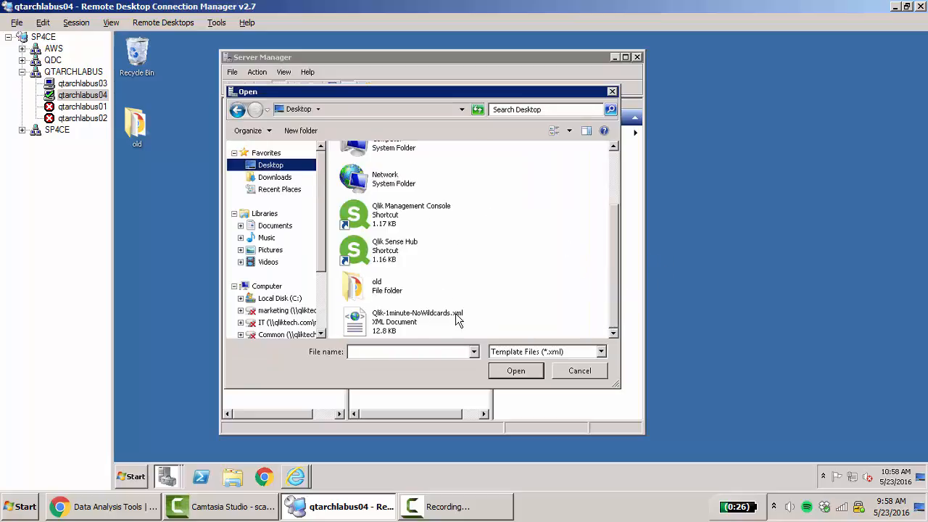
pyautogui.doubleClick(391, 322)
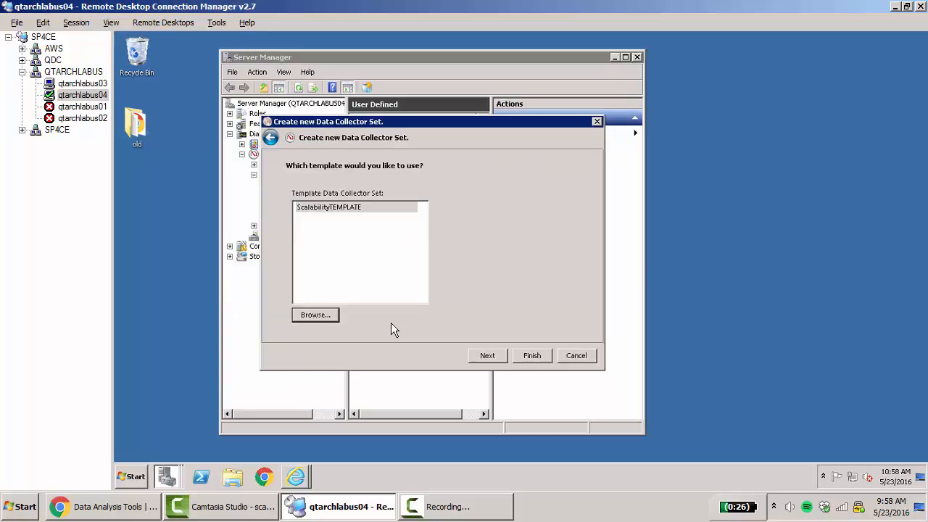
pyautogui.click(487, 357)
pyautogui.click(488, 358)
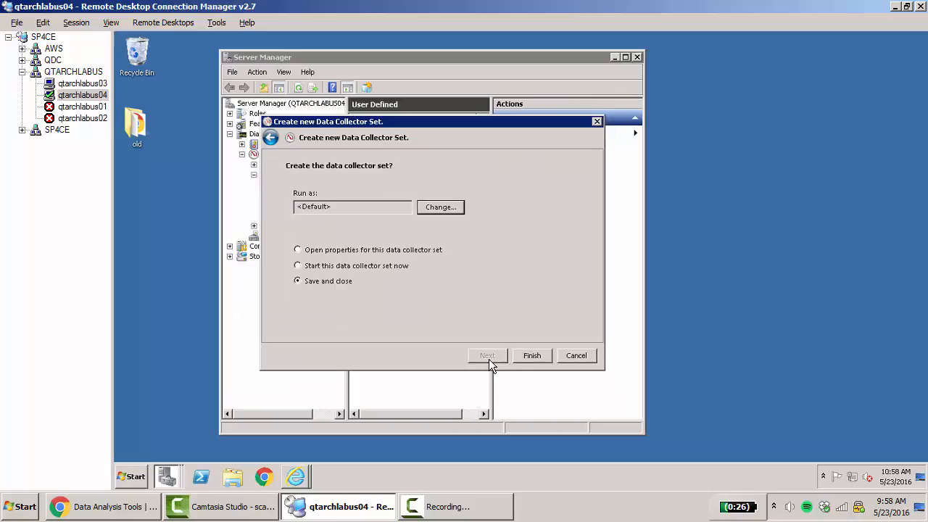
pyautogui.click(529, 355)
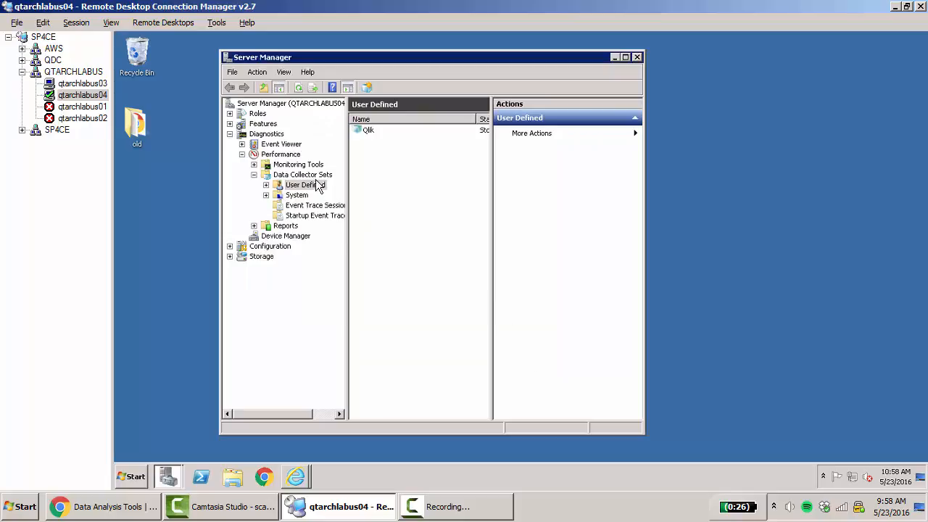
pyautogui.click(369, 132)
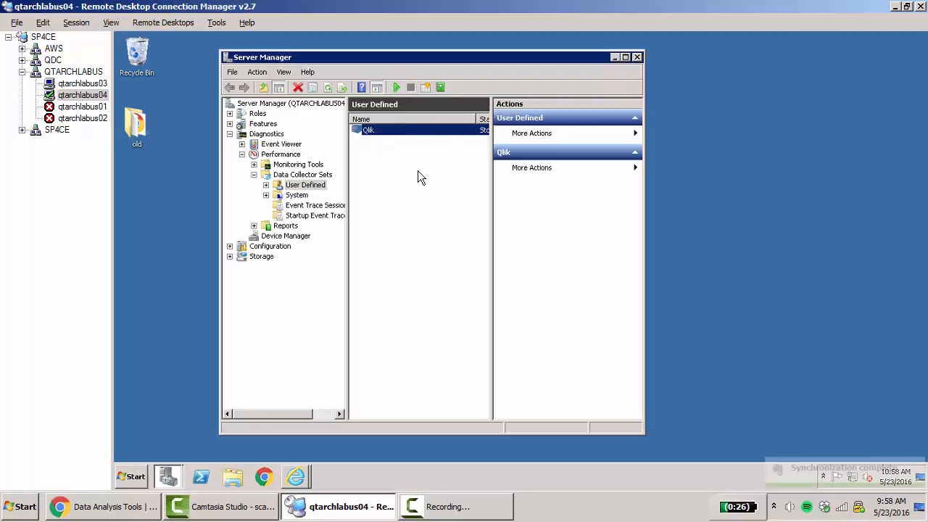
# Switch to Internet Explorer to view the 10M - PT Sales Dashboard app, and check its published entry in the Qlik Management Console apps list
pyautogui.click(298, 480)
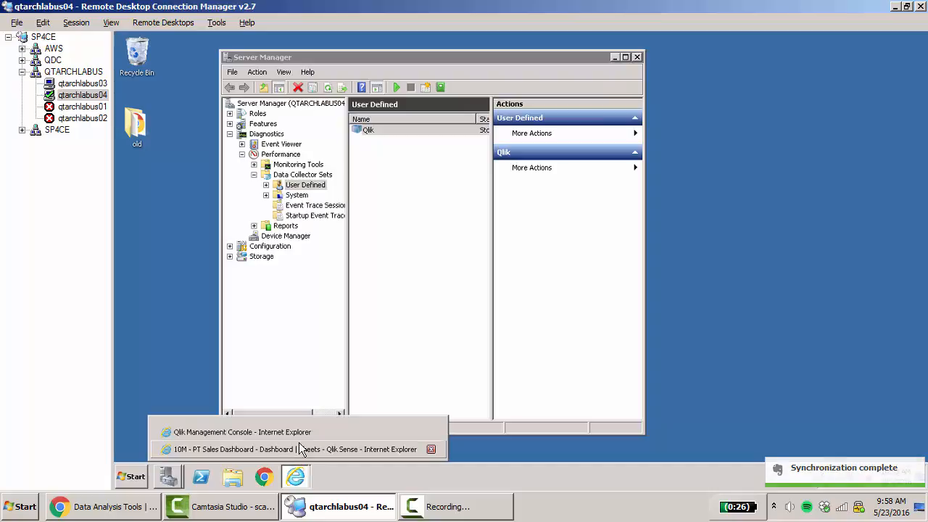
pyautogui.click(304, 450)
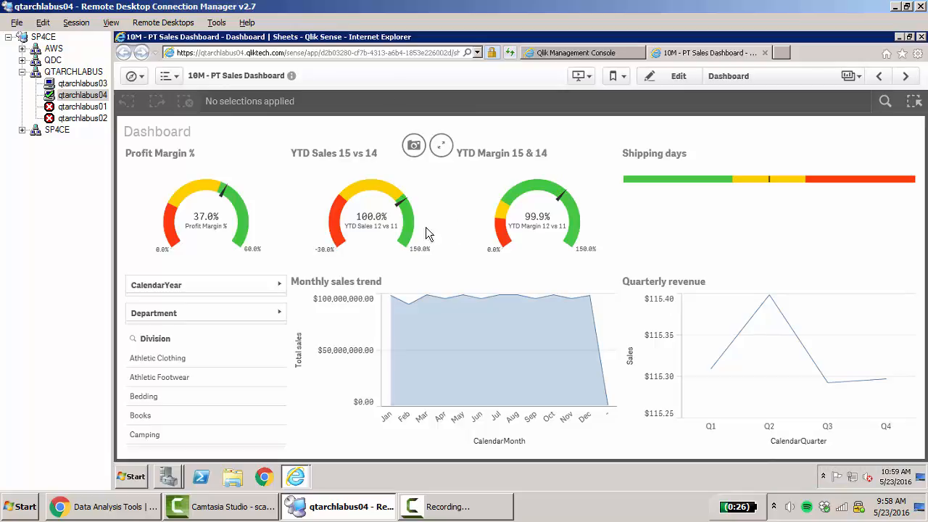
pyautogui.click(596, 54)
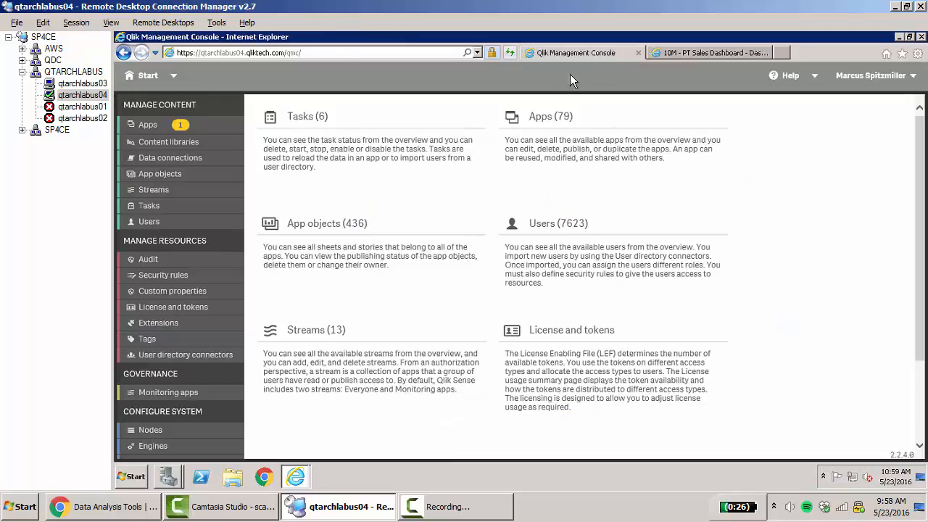
pyautogui.click(151, 126)
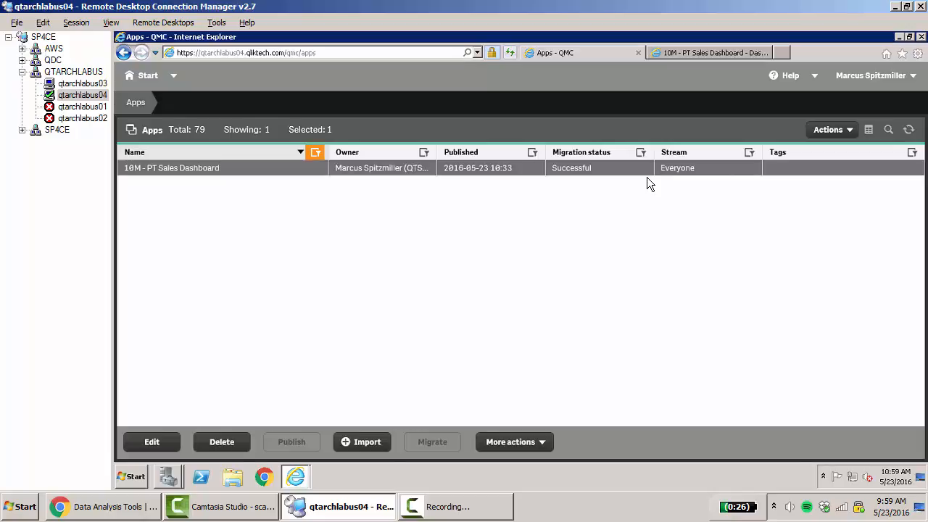
# Examine the license usage summary and the conditions of the second user access rule, License rule to grant user access
pyautogui.click(143, 78)
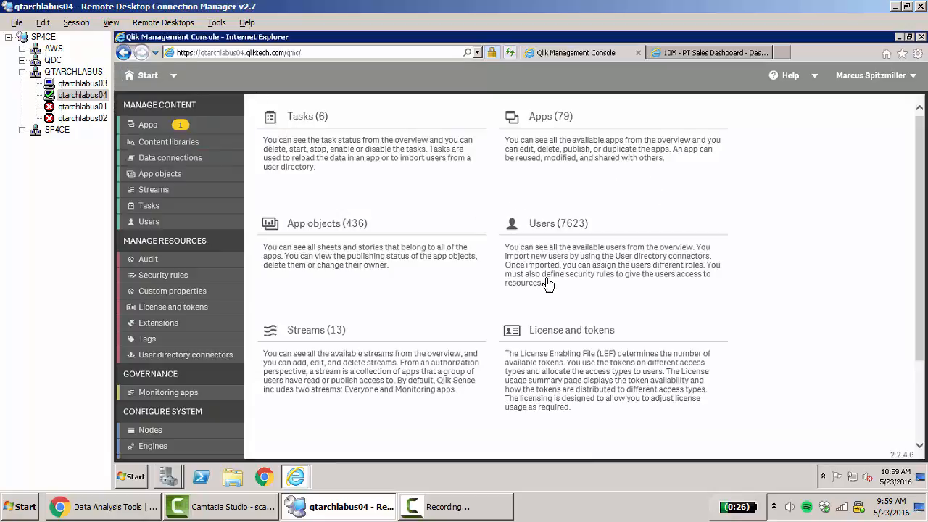
pyautogui.click(555, 367)
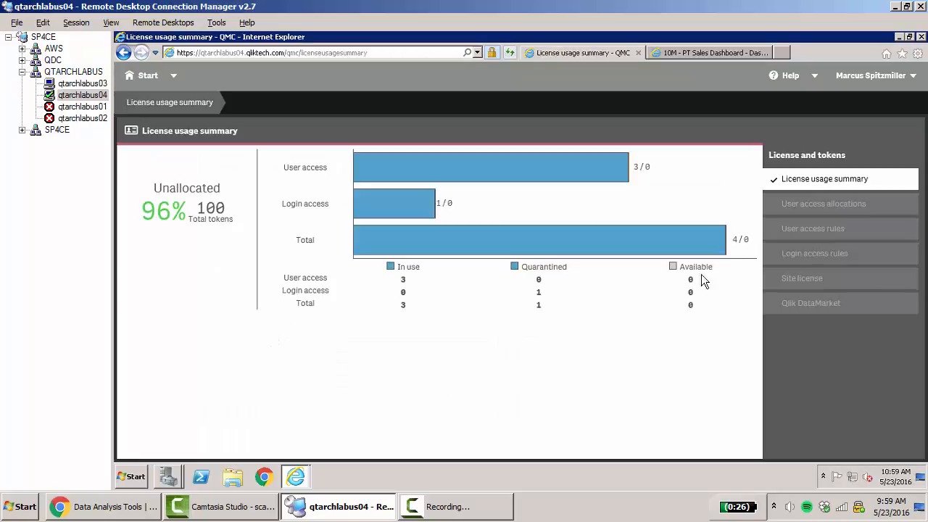
pyautogui.click(800, 230)
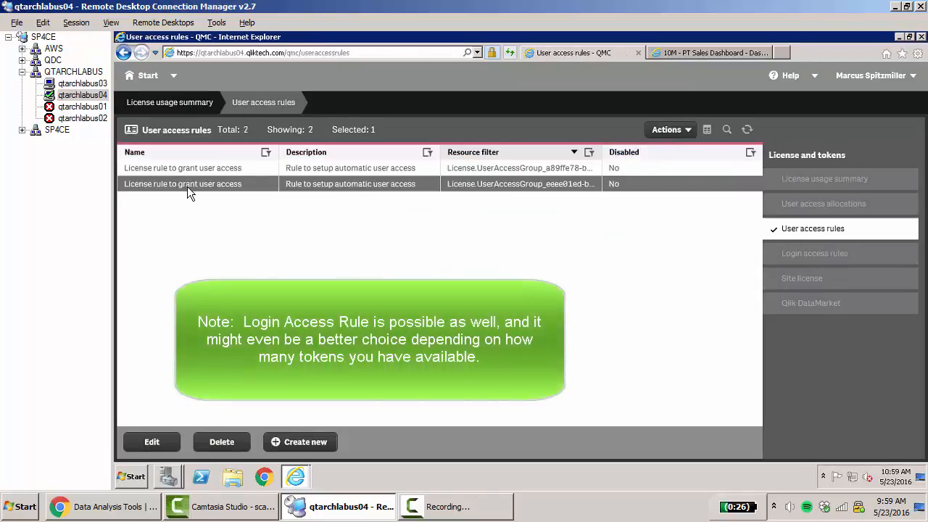
pyautogui.doubleClick(187, 186)
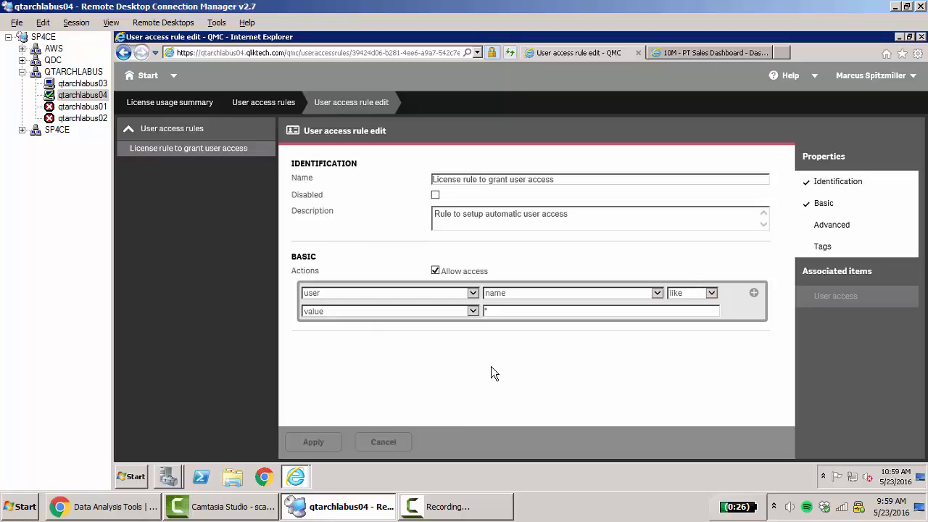
# Open the virtual proxies overview and look at the blank form for a new virtual proxy without creating one
pyautogui.click(145, 75)
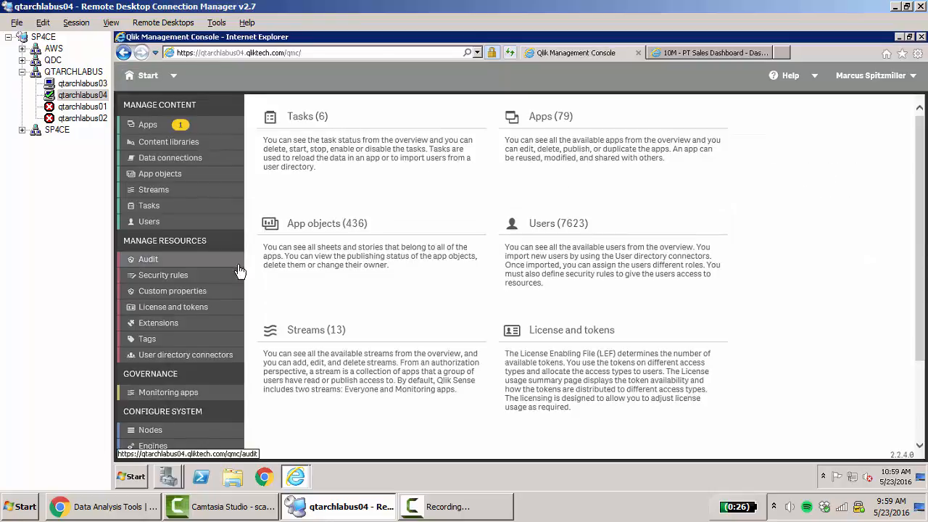
pyautogui.scroll(-1, 274, 419)
pyautogui.click(166, 439)
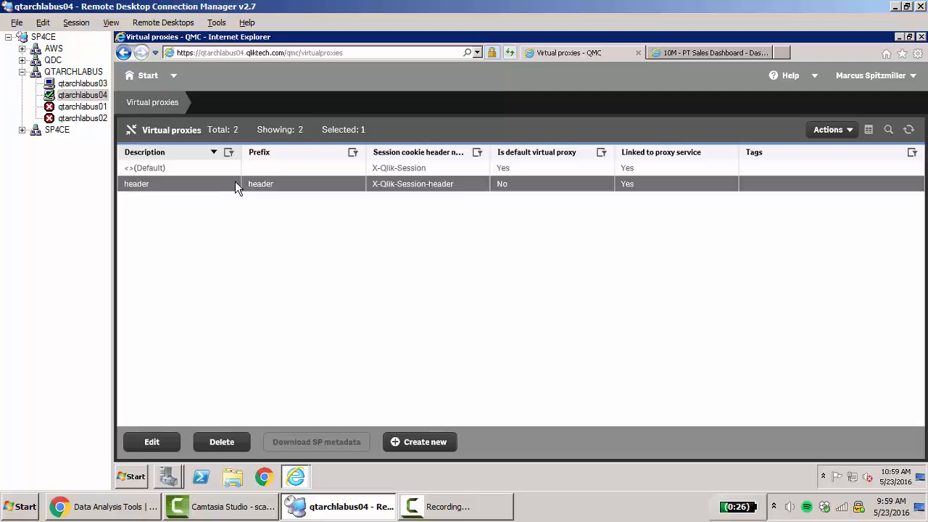
pyautogui.click(425, 443)
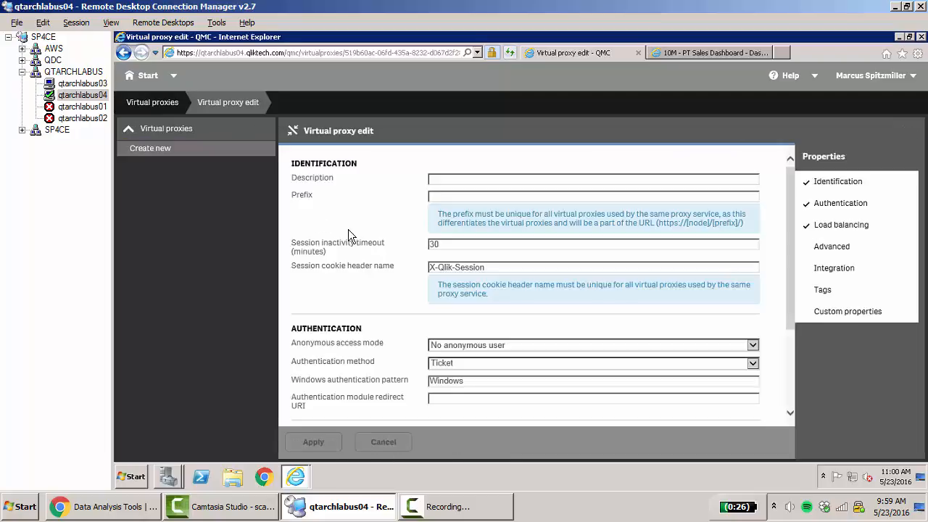
pyautogui.click(153, 103)
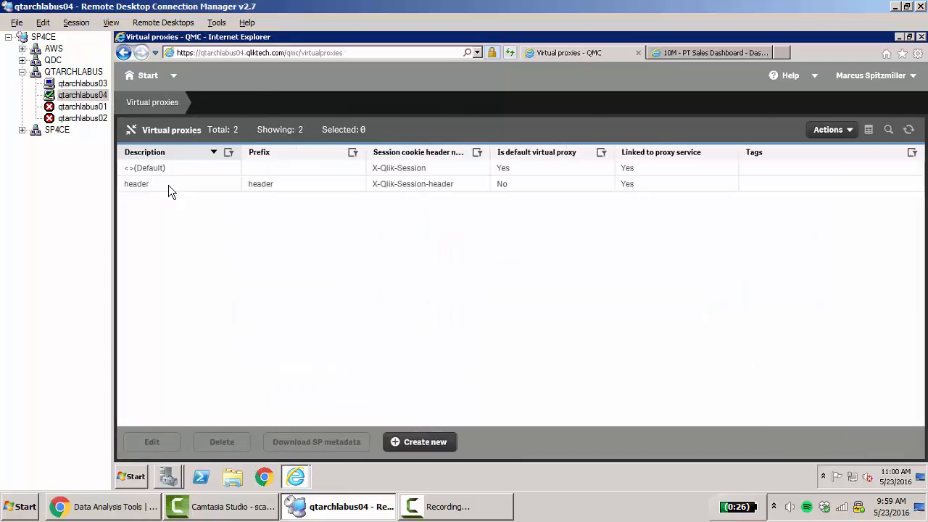
# Review the header virtual proxy's prefix, session cookie header name, header authentication settings and linked proxies
pyautogui.click(169, 185)
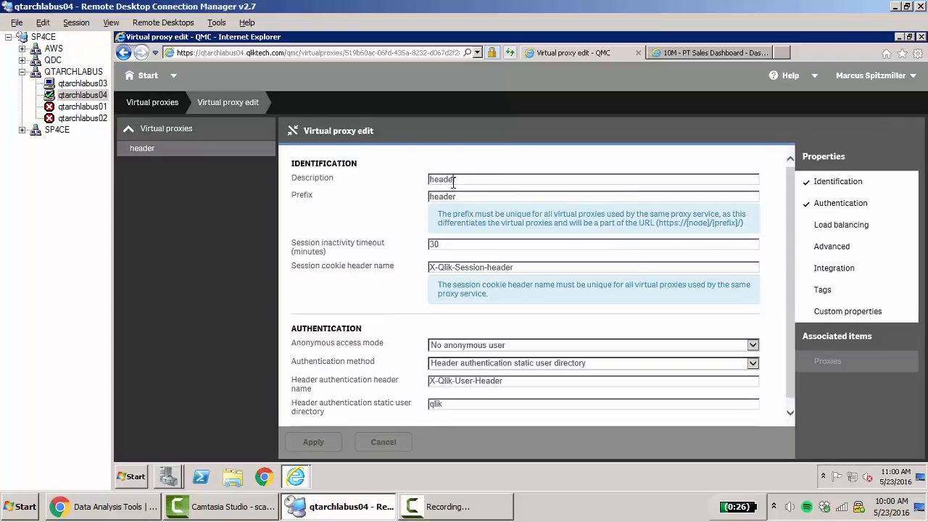
pyautogui.moveTo(458, 196); pyautogui.dragTo(411, 199)
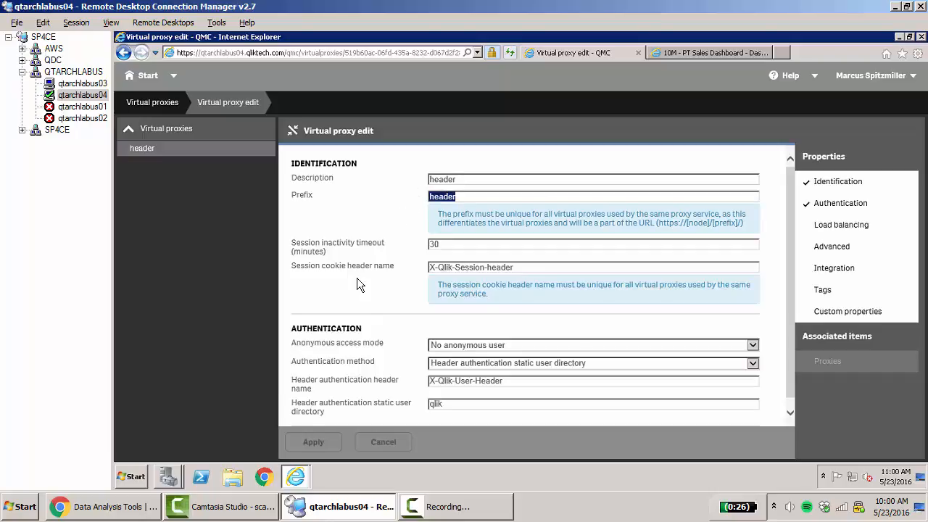
pyautogui.scroll(-1, 356, 278)
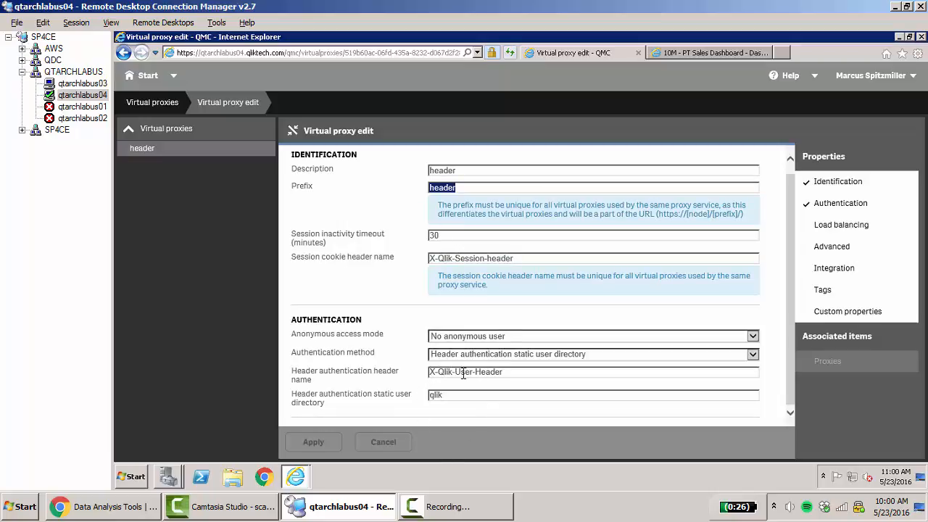
pyautogui.click(519, 370)
pyautogui.click(446, 186)
pyautogui.moveTo(512, 372); pyautogui.dragTo(417, 383)
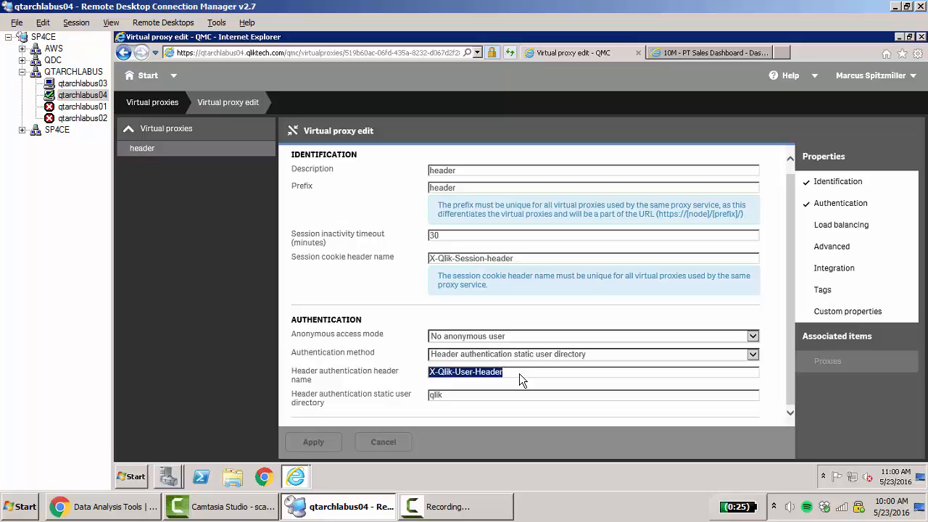
pyautogui.click(833, 368)
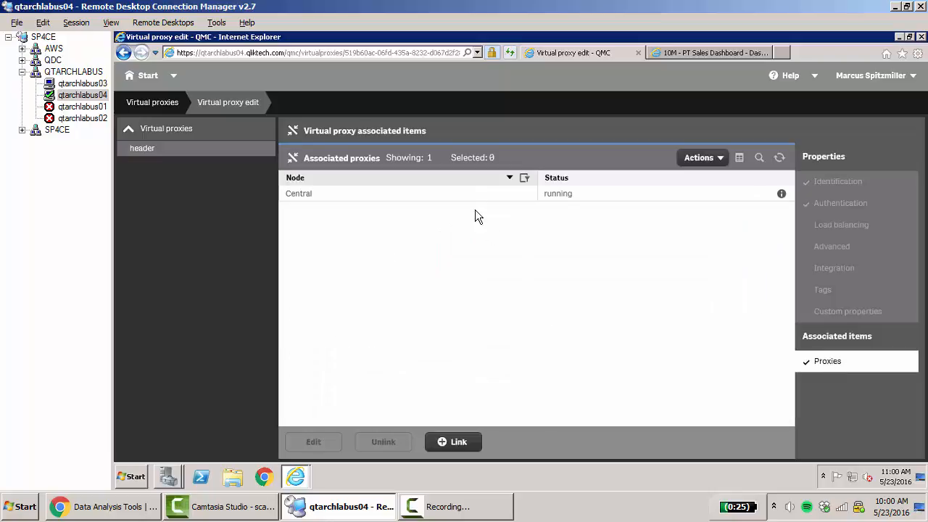